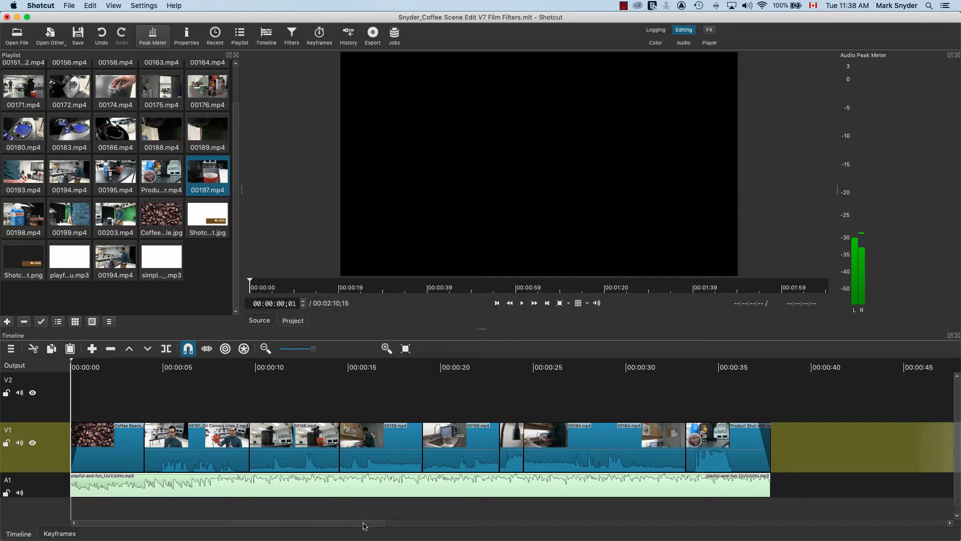
Move the stray 00197.mp4 clip at the far end of track V1 closer to the sequence and delete it.
key("minus")
key("minus")
key("minus")
key("minus")
key("minus")
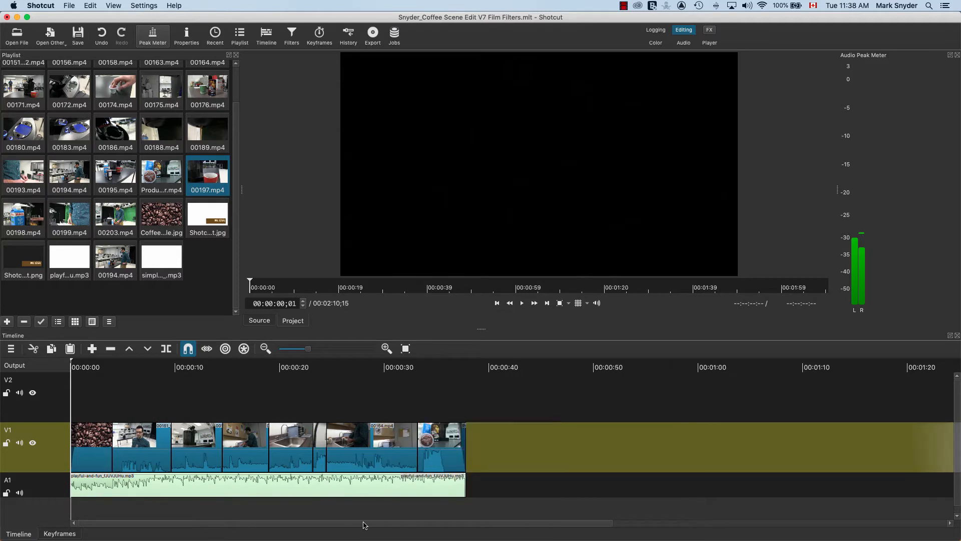
key("minus")
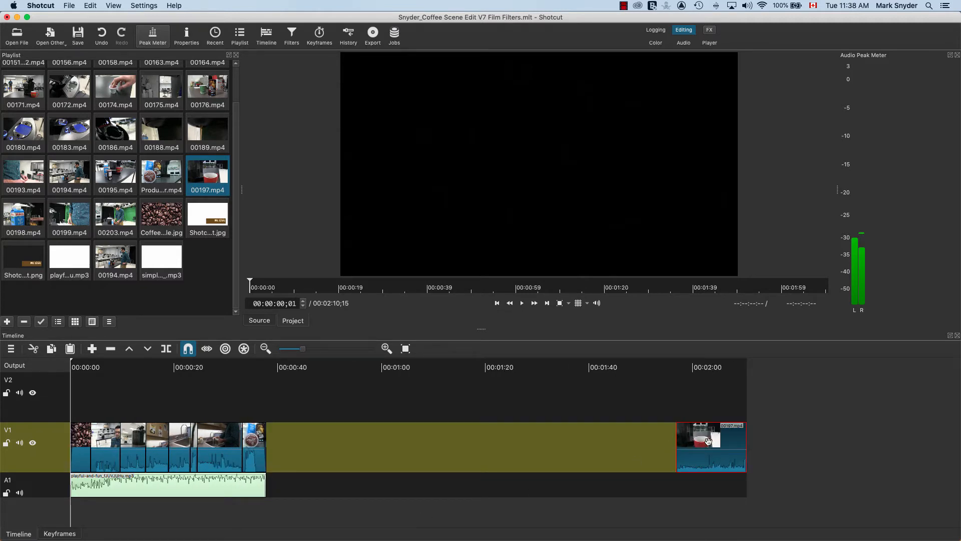
left_click_drag(707, 443, 353, 442)
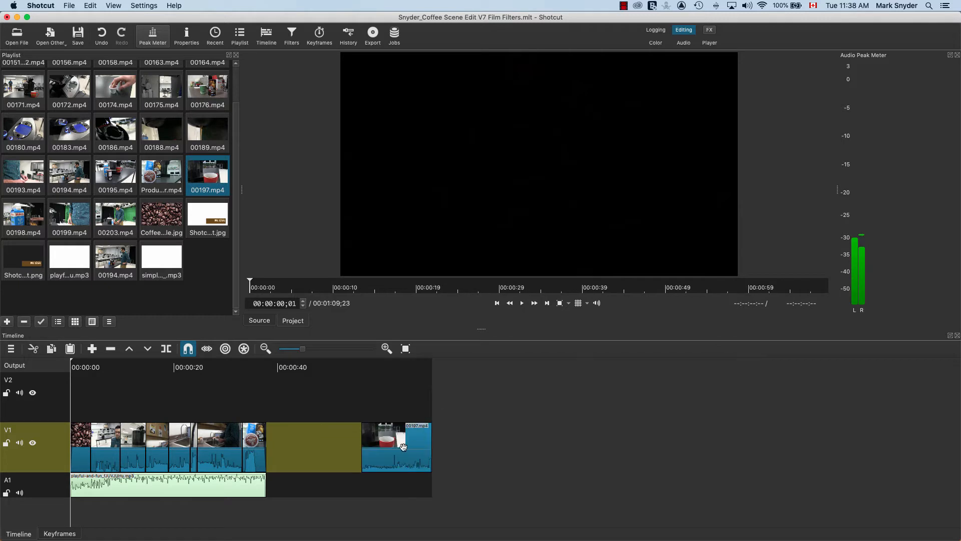
key("Delete")
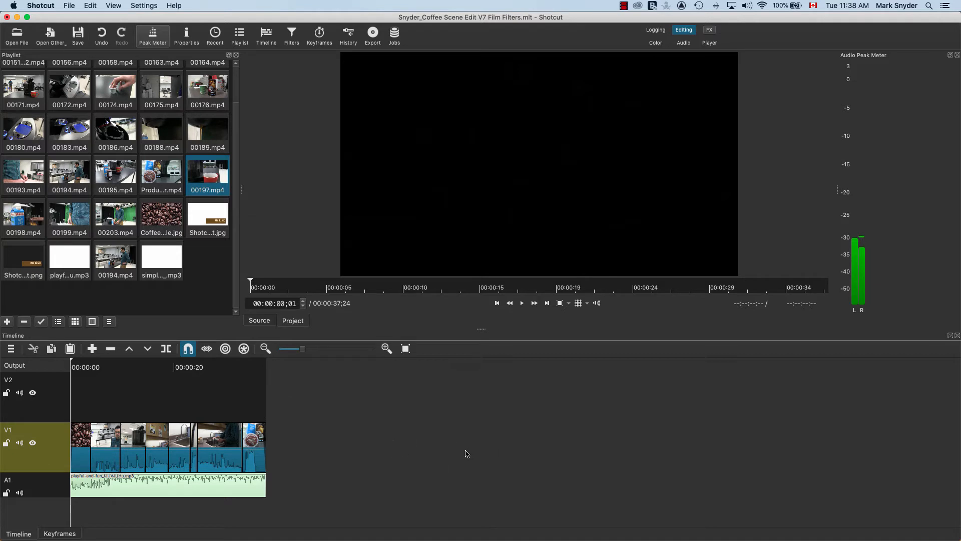
Examine the trimmed timeline through its end at a larger scale for any leftover clips.
key("equal")
key("equal")
key("equal")
key("equal")
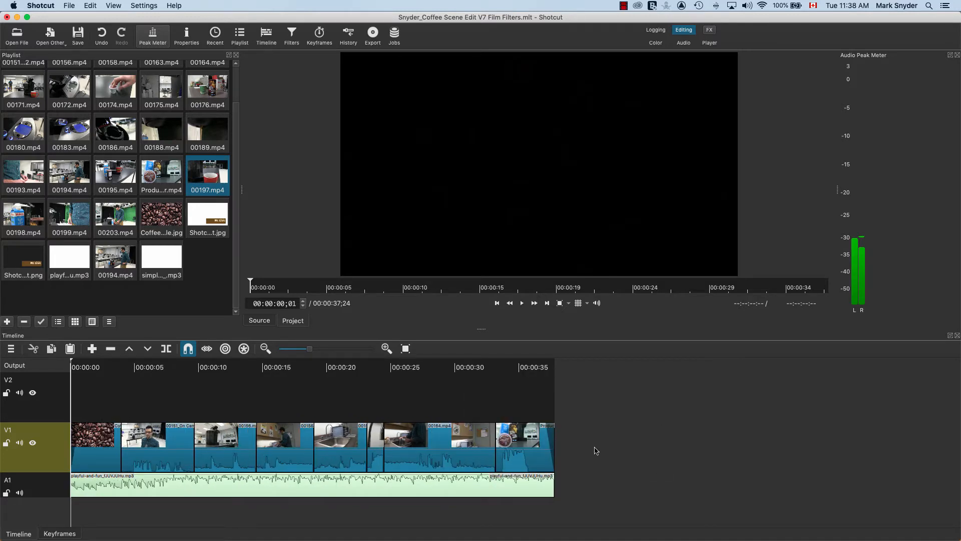
key("equal")
key("equal")
key("equal")
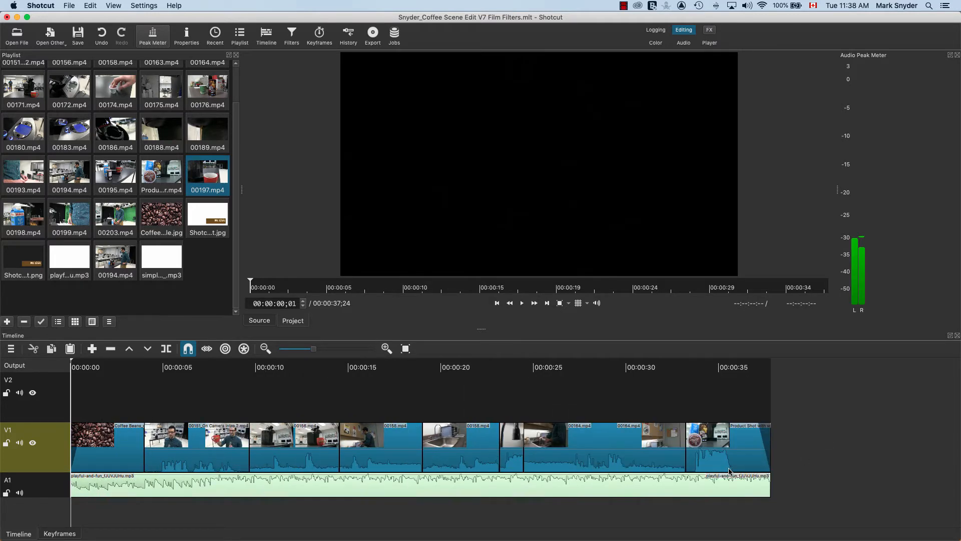
key("minus")
Open the export settings, enlarge their area and review the stock presets.
left_click(377, 38)
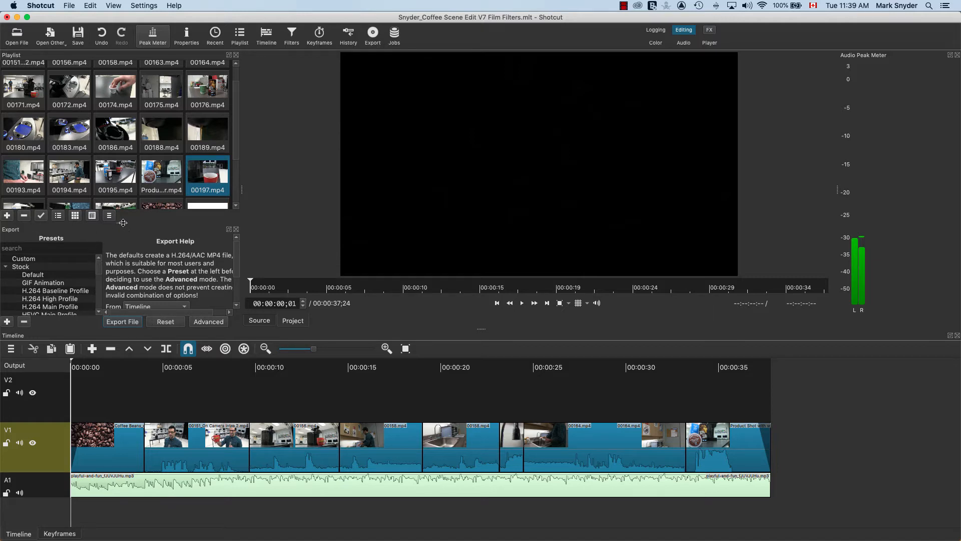
left_click_drag(123, 222, 139, 147)
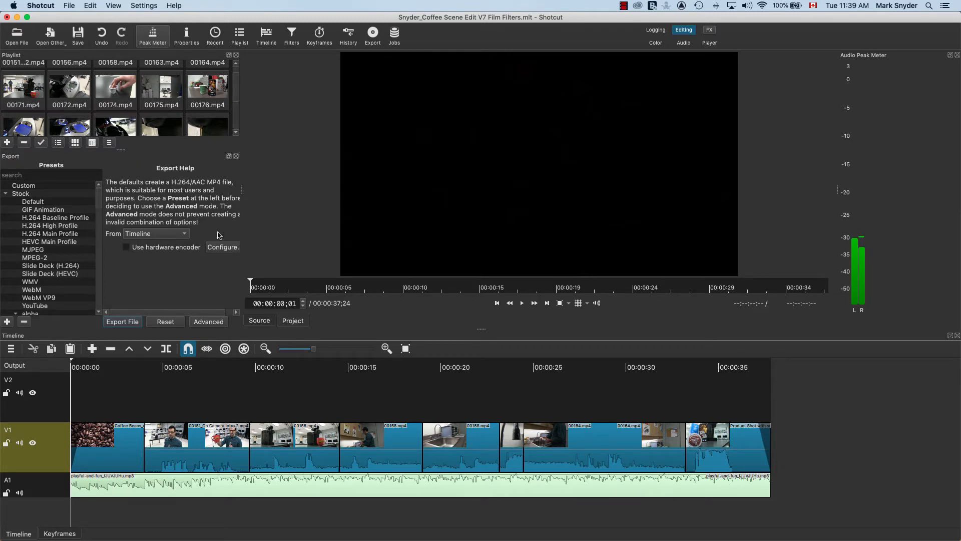
left_click_drag(100, 198, 99, 251)
scroll(92, 226, "up", 10)
left_click_drag(100, 199, 100, 205)
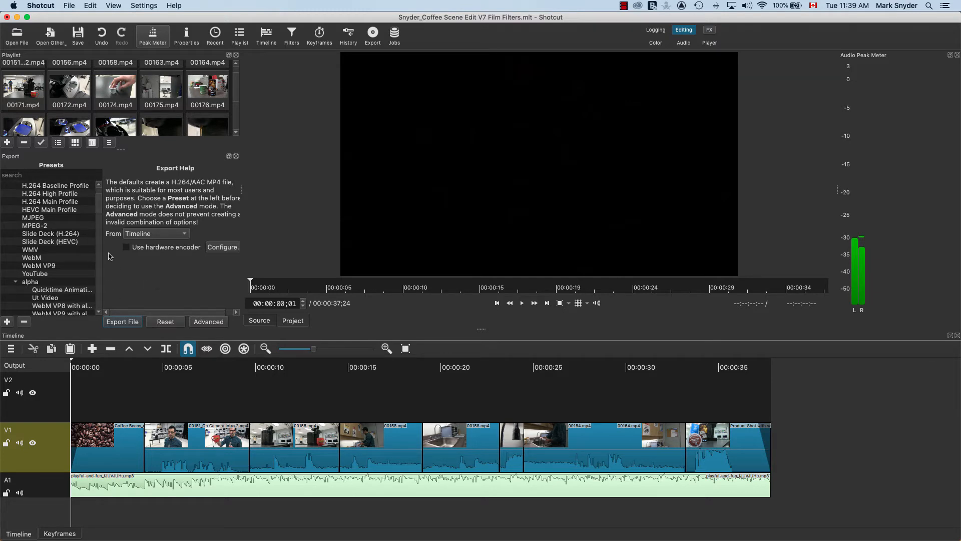
mouse_move(99, 203)
left_mouse_down()
mouse_move(98, 273)
mouse_move(103, 200)
left_mouse_up()
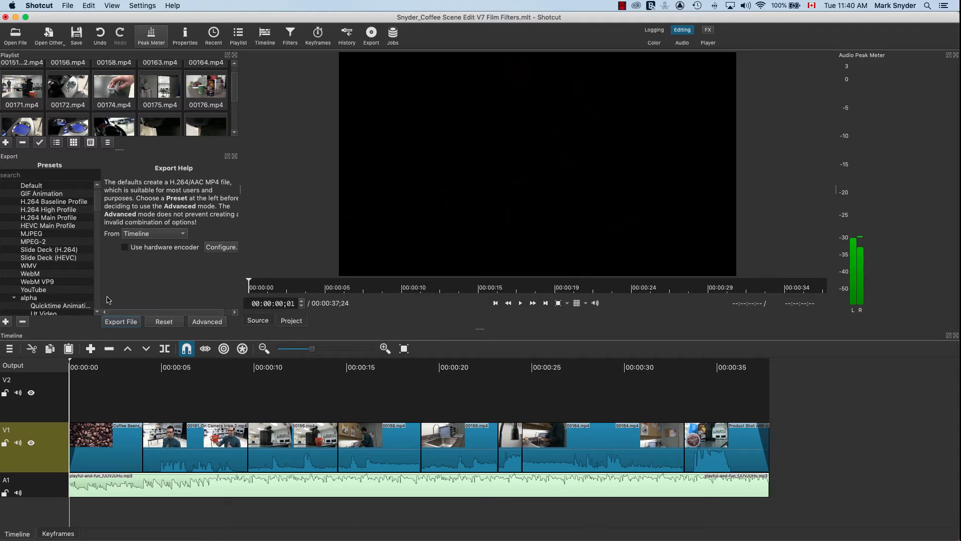
Start the file export and name the MP4 with the surname and ID number followed by "_Coffee Scene Edit V7".
left_click(122, 322)
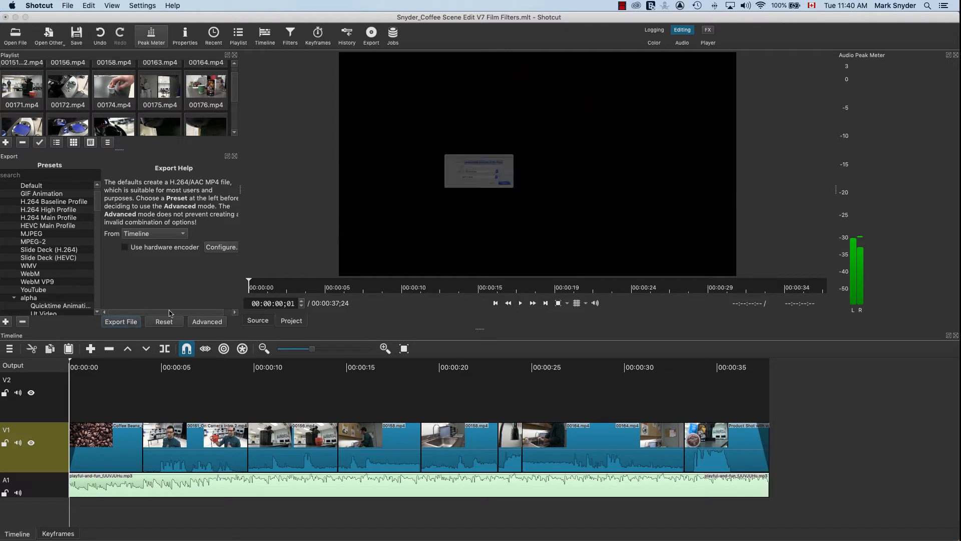
left_click(445, 142)
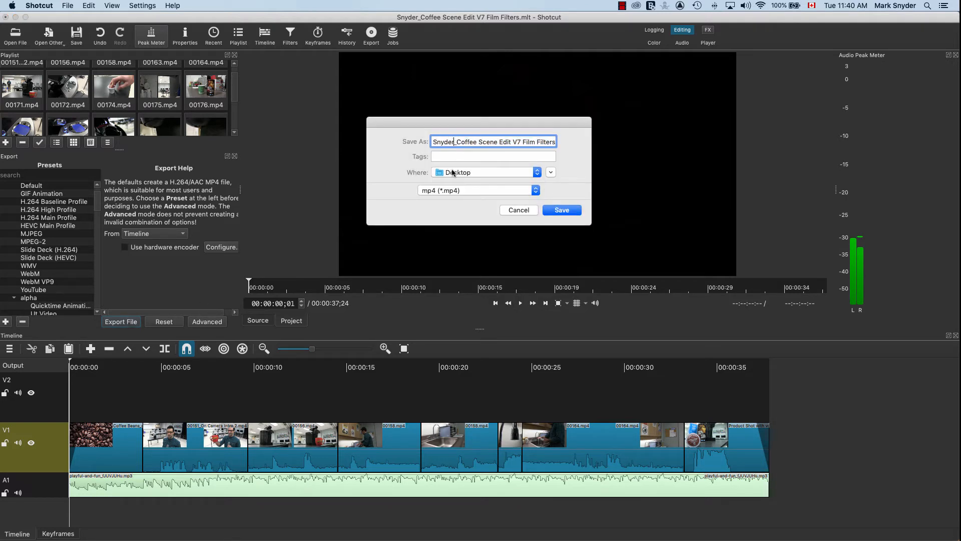
type("123456")
key("Right")
key("Right")
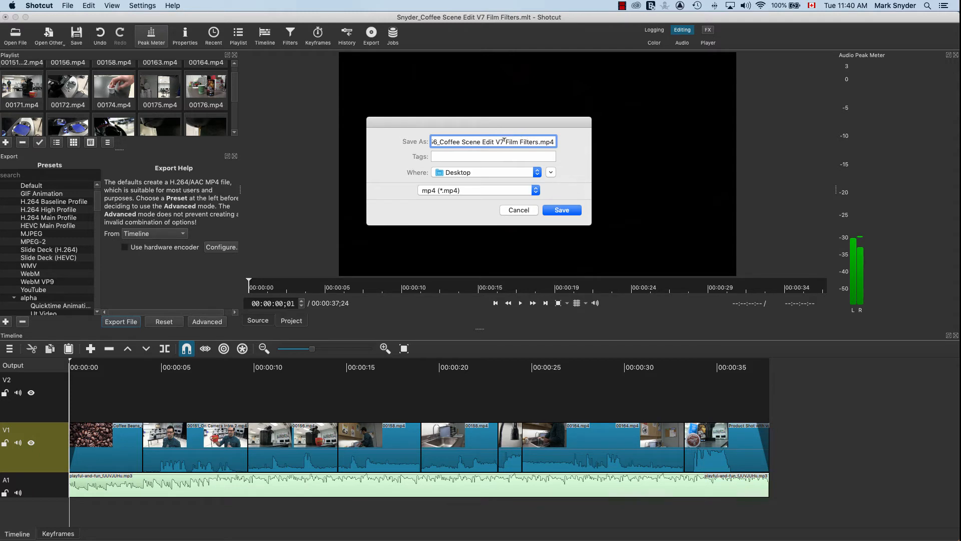
left_click_drag(506, 141, 535, 138)
key("BackSpace")
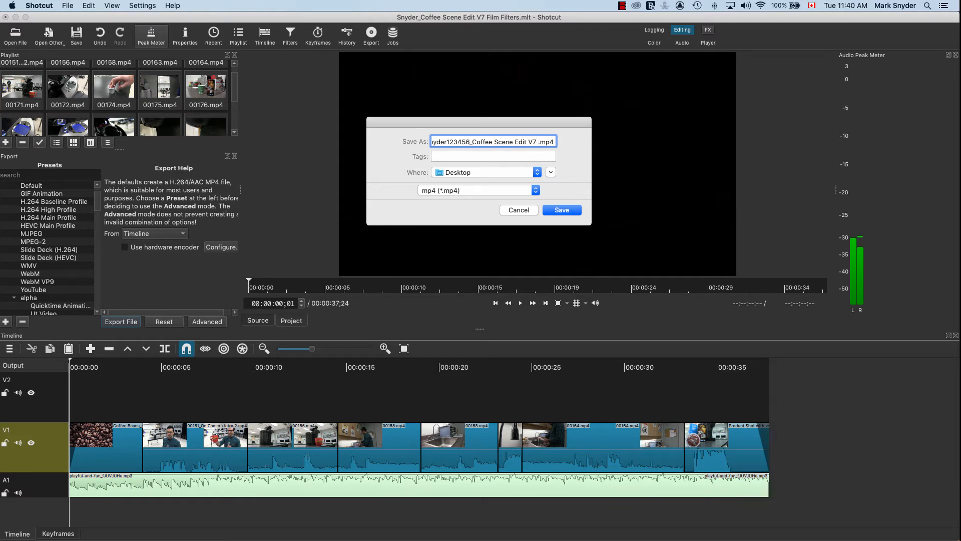
key("BackSpace")
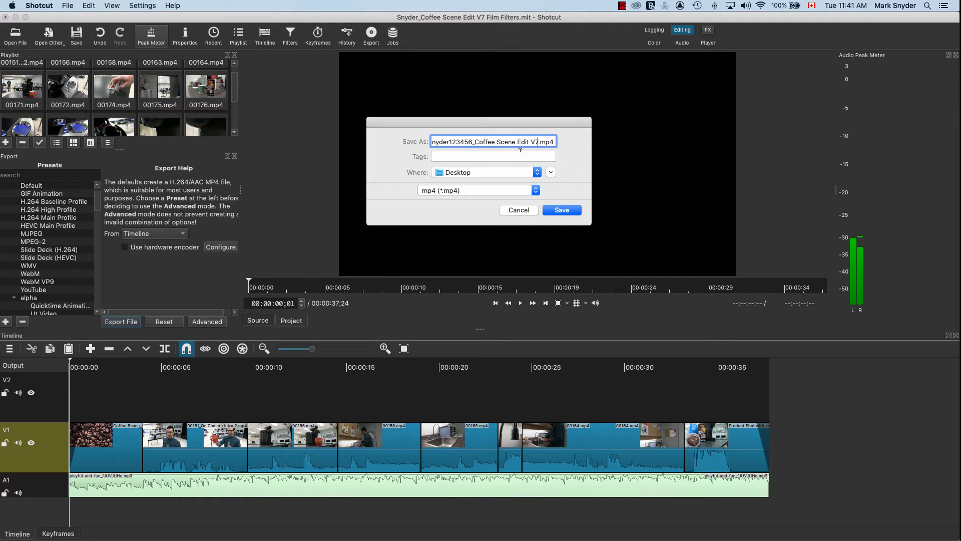
Set the save location to the Coffee Sequence - Editing_STUDENTS folder, inside 05_Video Production/Editing of the TGV3O7 Online course on the 5Tb Seagate Drive.
left_click(551, 172)
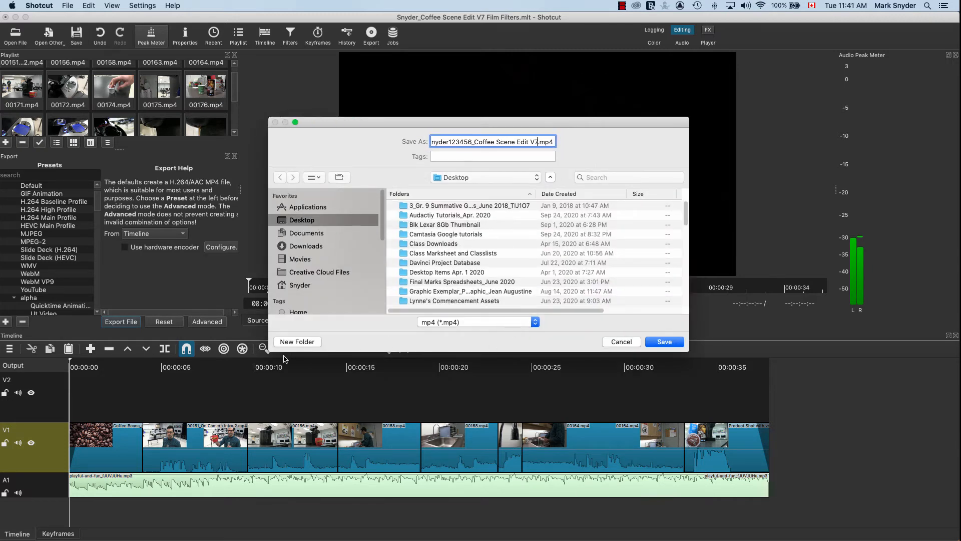
left_click_drag(269, 351, 176, 412)
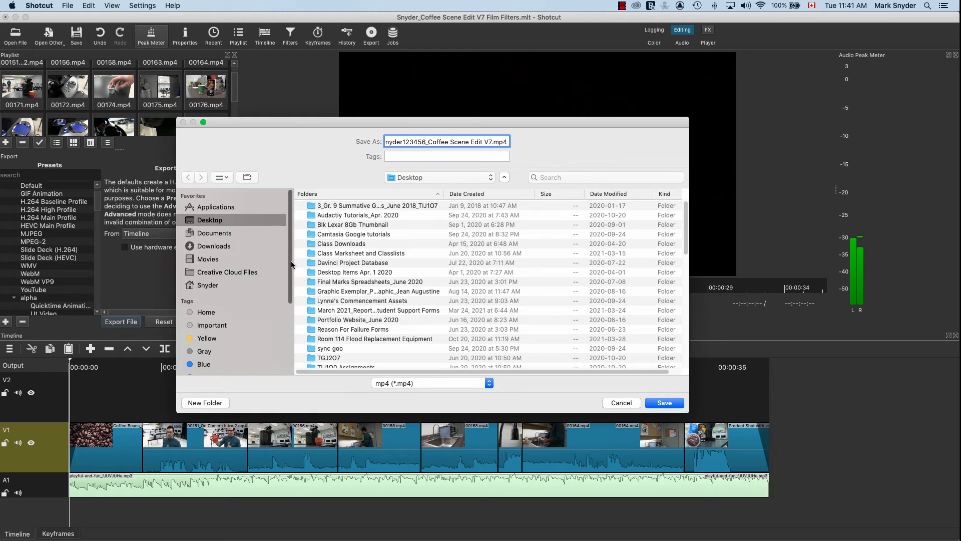
scroll(282, 326, "down", 5)
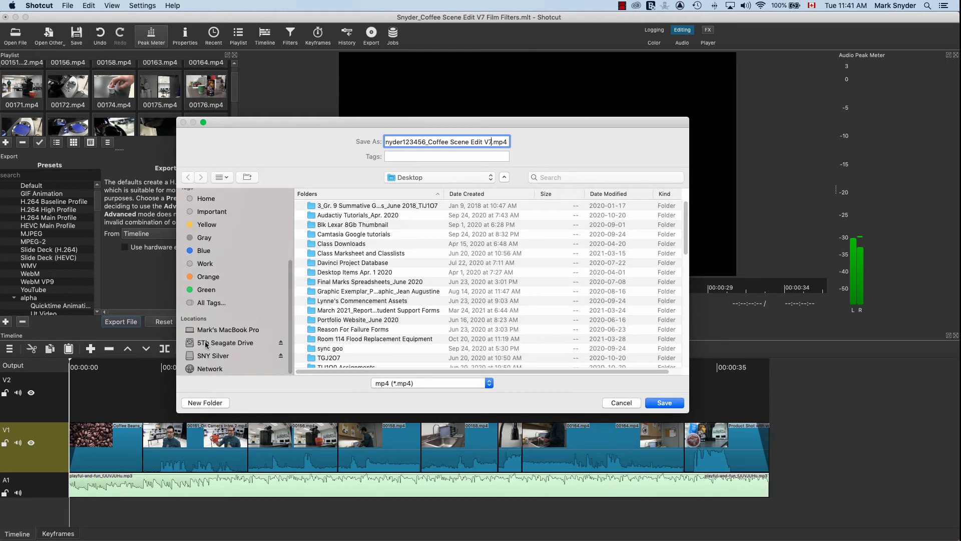
left_click(205, 344)
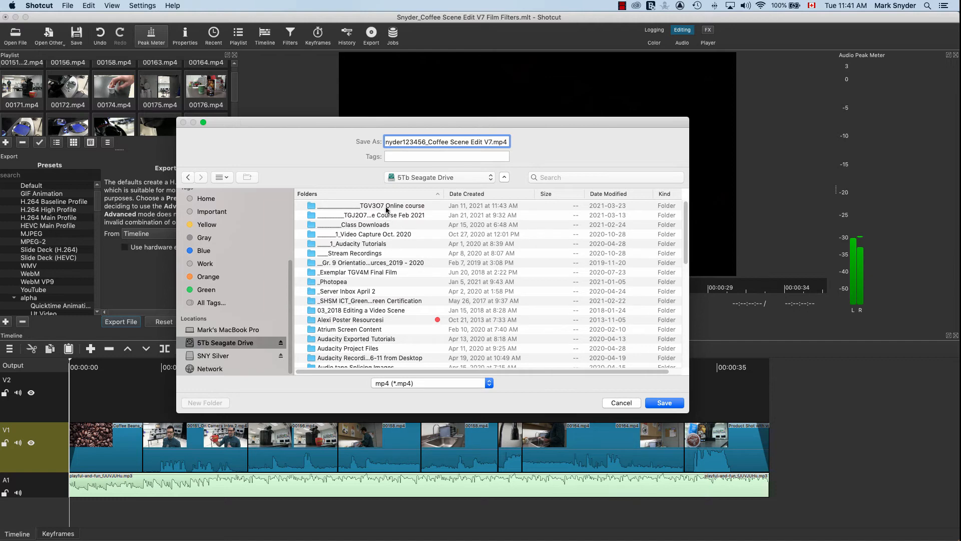
double_click(387, 209)
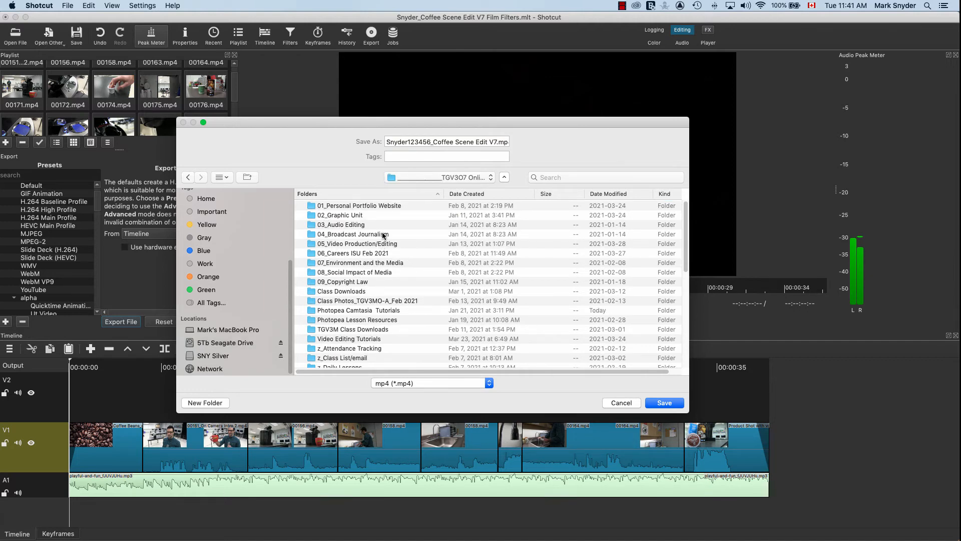
double_click(338, 245)
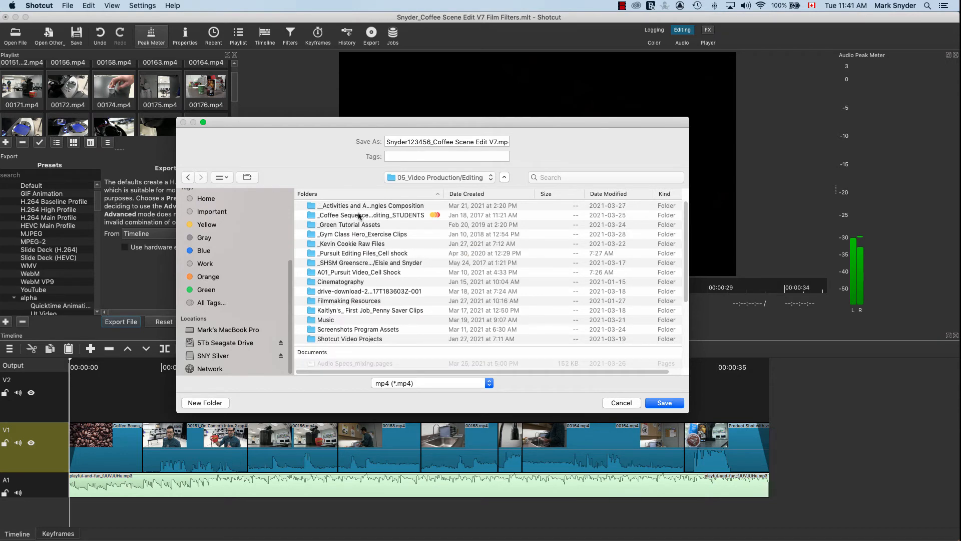
left_click(358, 216)
double_click(359, 216)
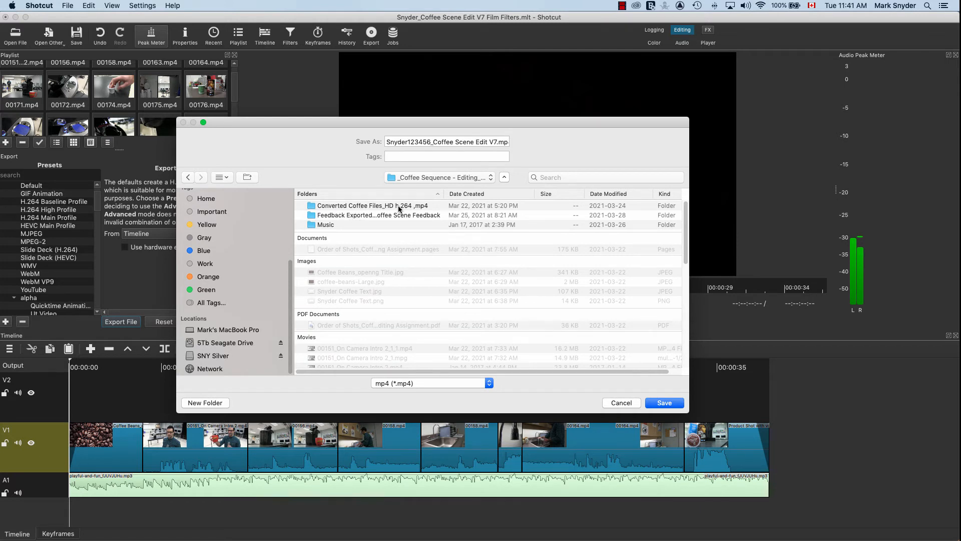
Create a new folder there named with the surname followed by "_Exported Video_Coffee Scene".
left_click(214, 402)
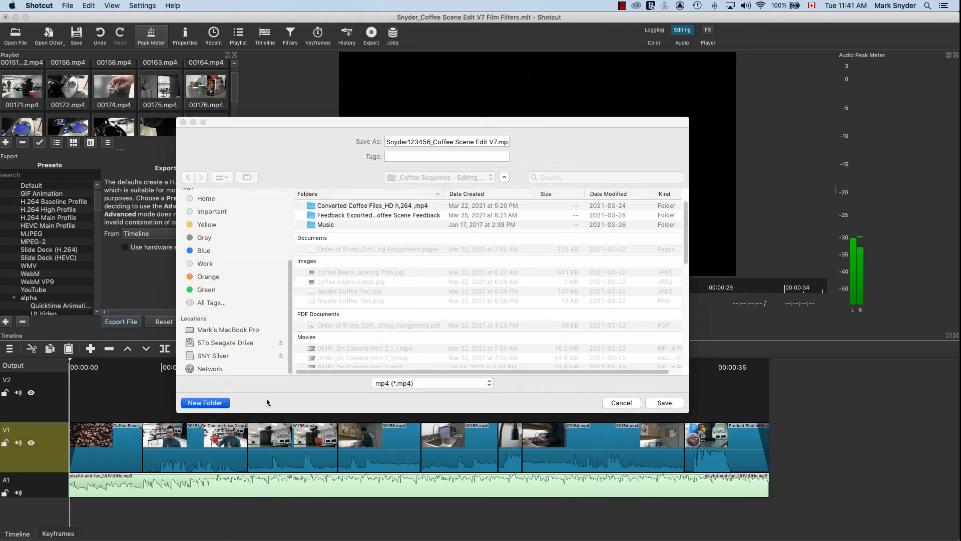
type("E")
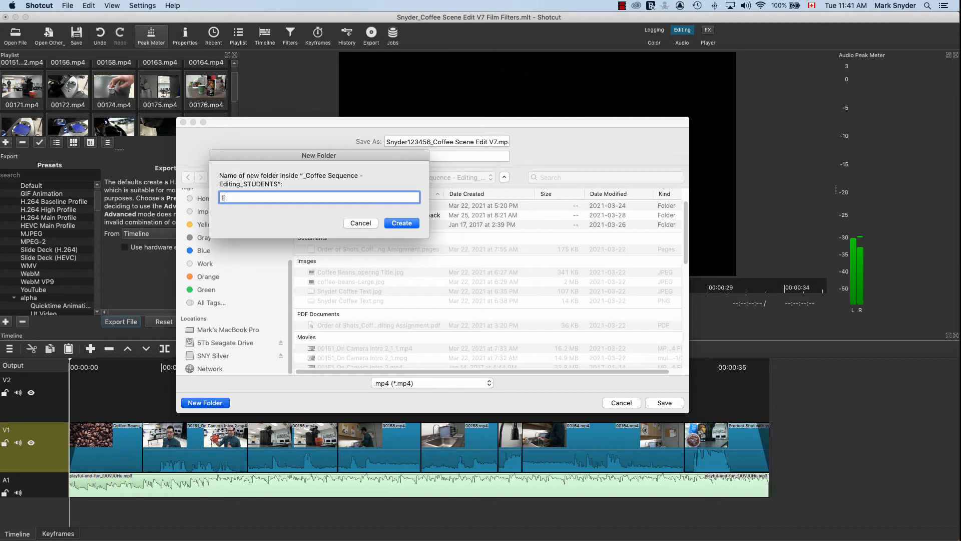
type("xported ")
type("Video")
type("_Coffee S")
type("cene")
type("Snyder")
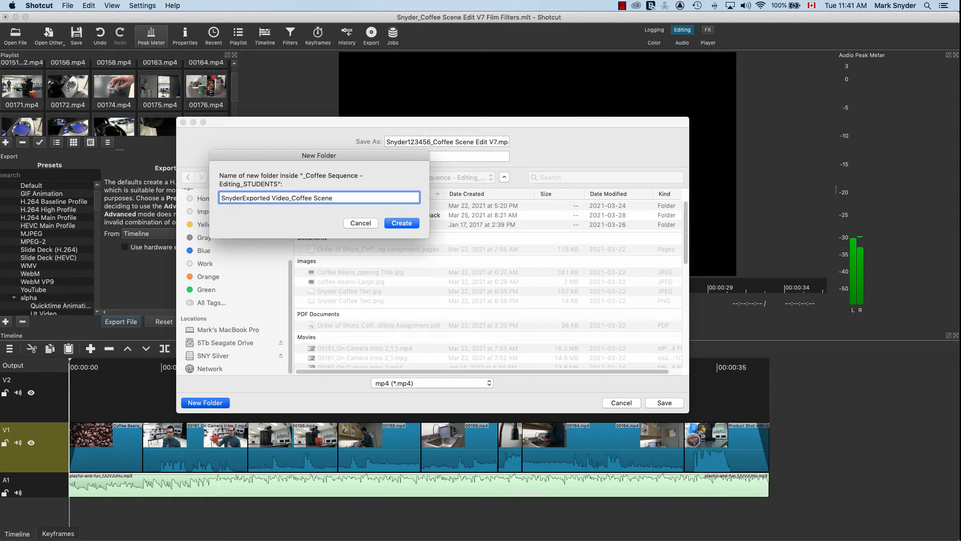
type("_")
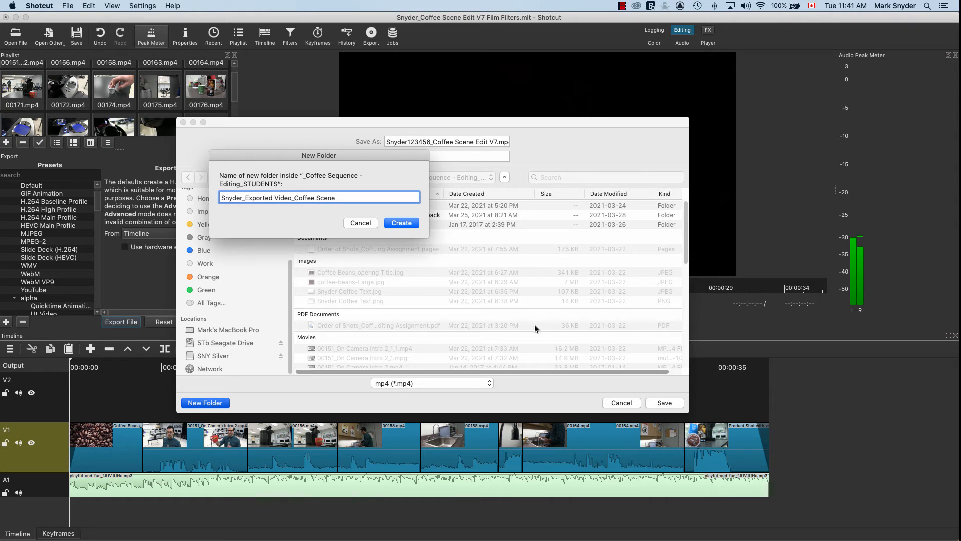
left_click(396, 221)
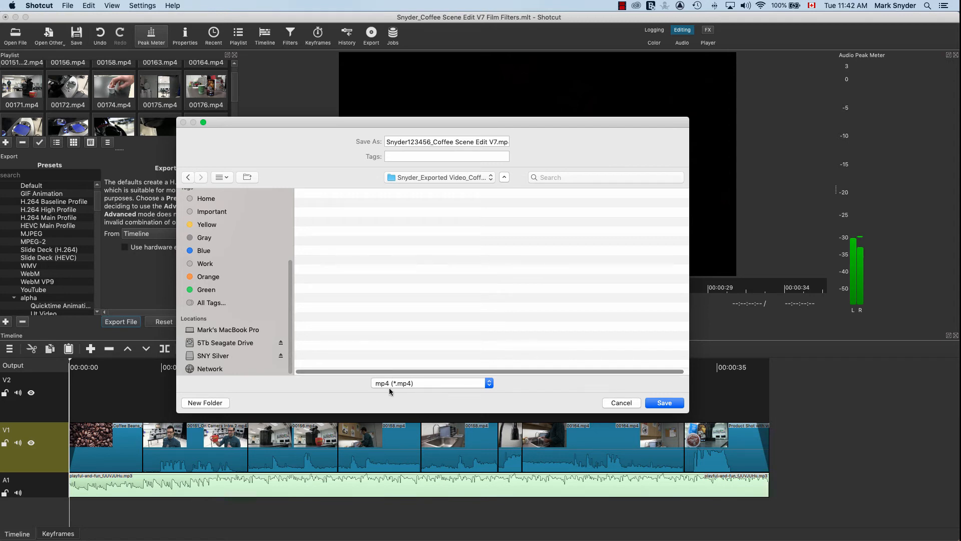
Save the export into the new folder and widen the jobs list to show its progress.
left_click(666, 405)
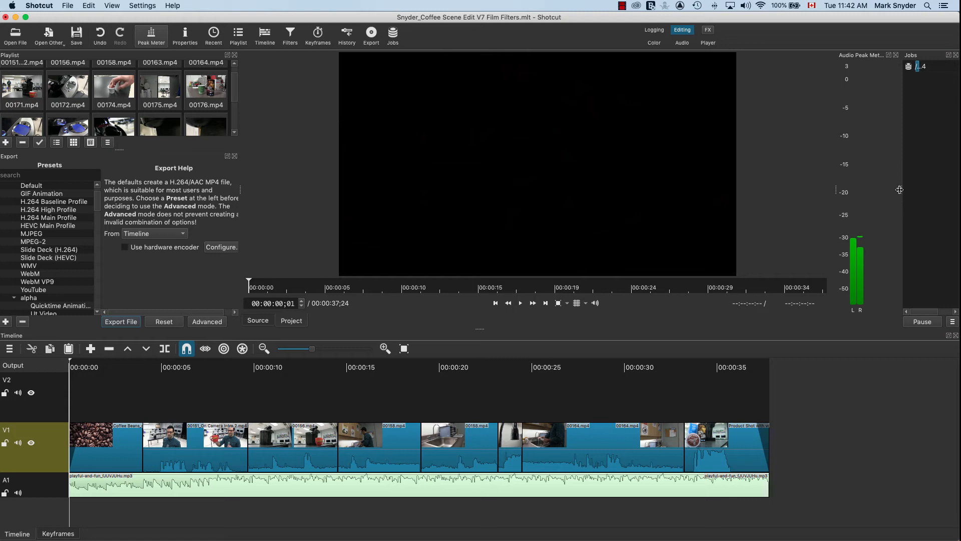
left_click_drag(900, 189, 746, 200)
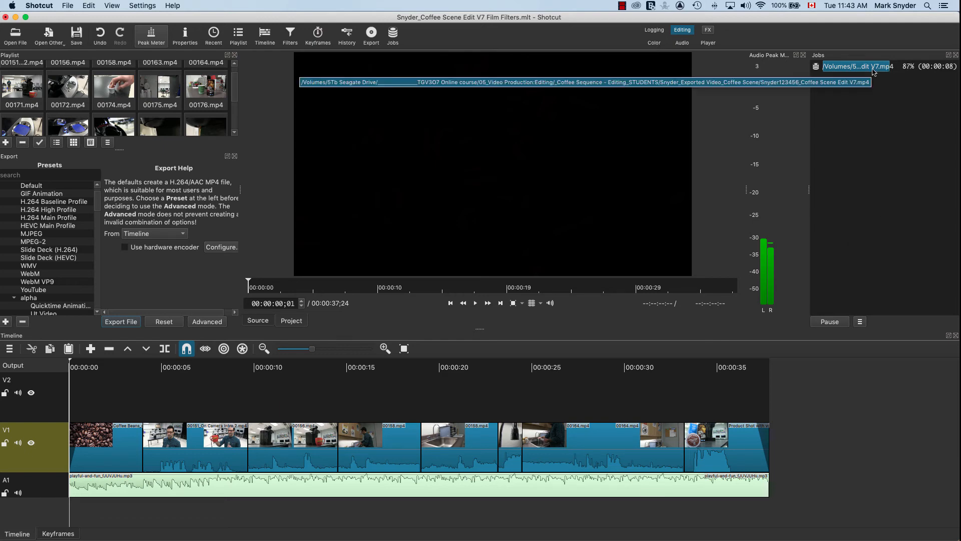
Switch to Finder and locate the new exported-video folder in _Coffee Sequence - Editing_STUDENTS on the 5Tb Seagate Drive.
left_click(18, 531)
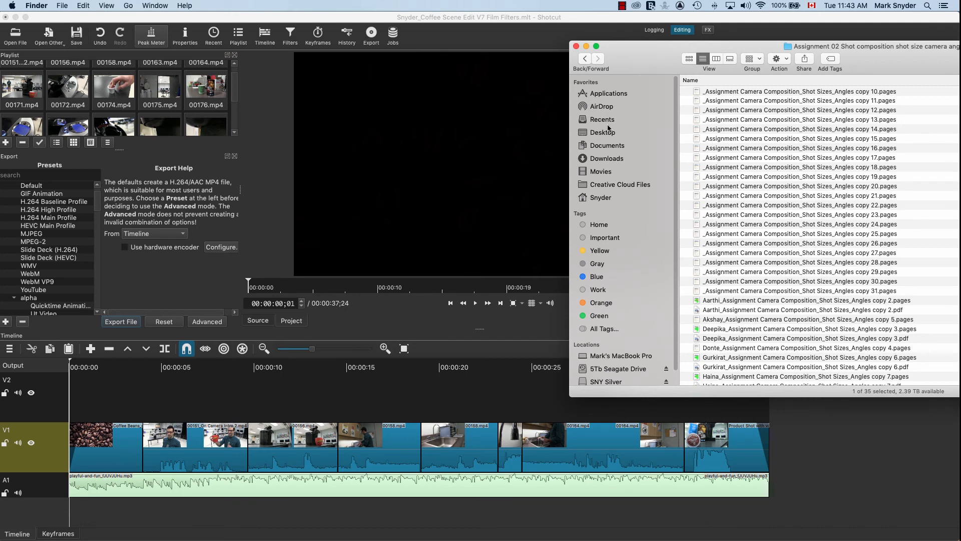
left_click(599, 371)
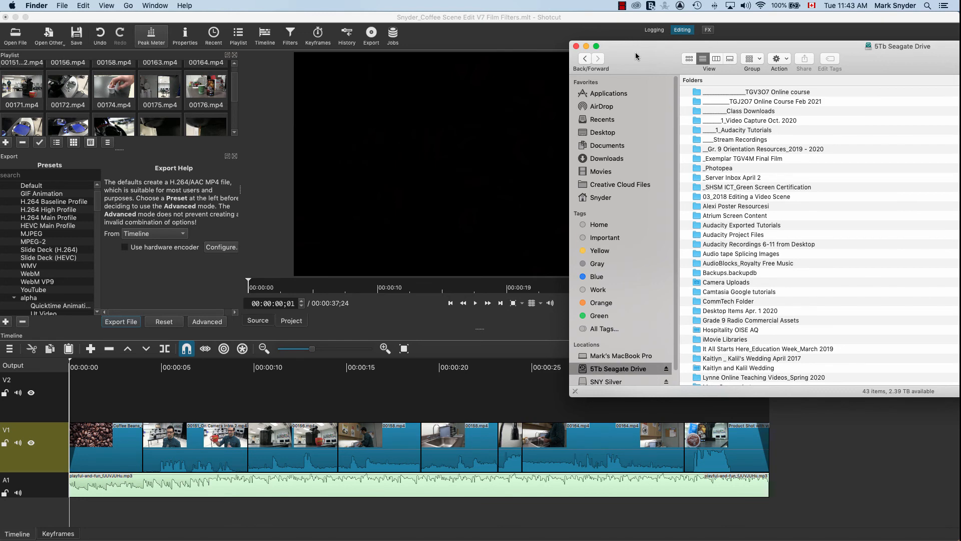
double_click(636, 56)
double_click(644, 70)
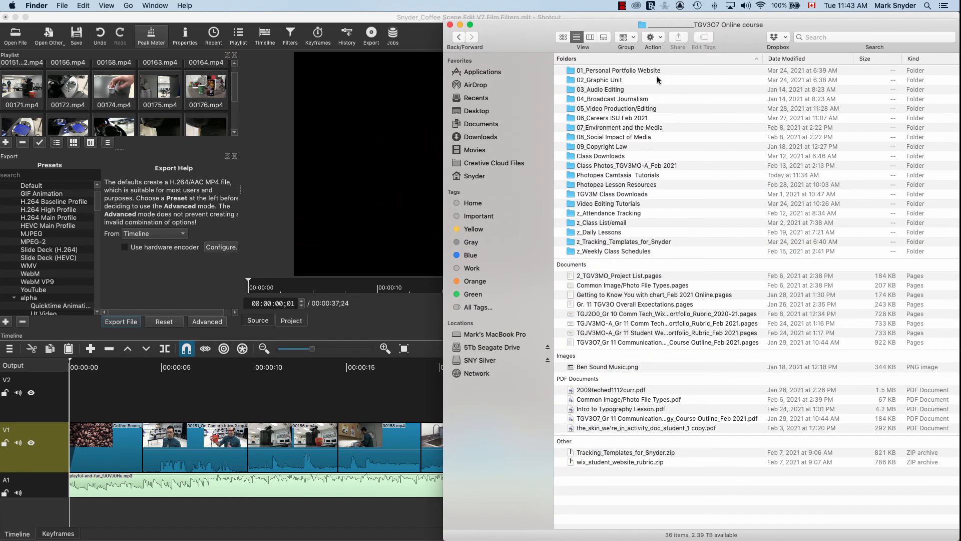
double_click(606, 109)
left_click_drag(525, 25, 292, 19)
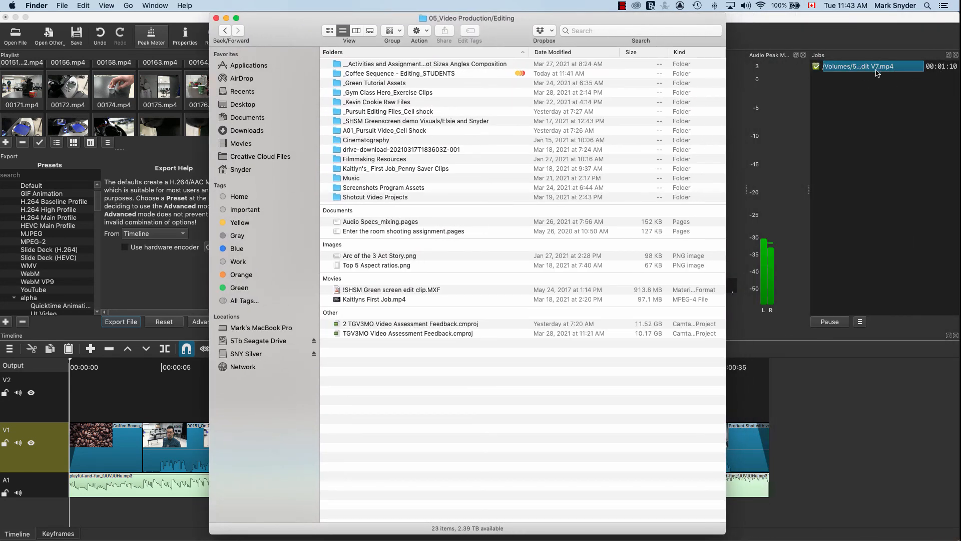
double_click(374, 74)
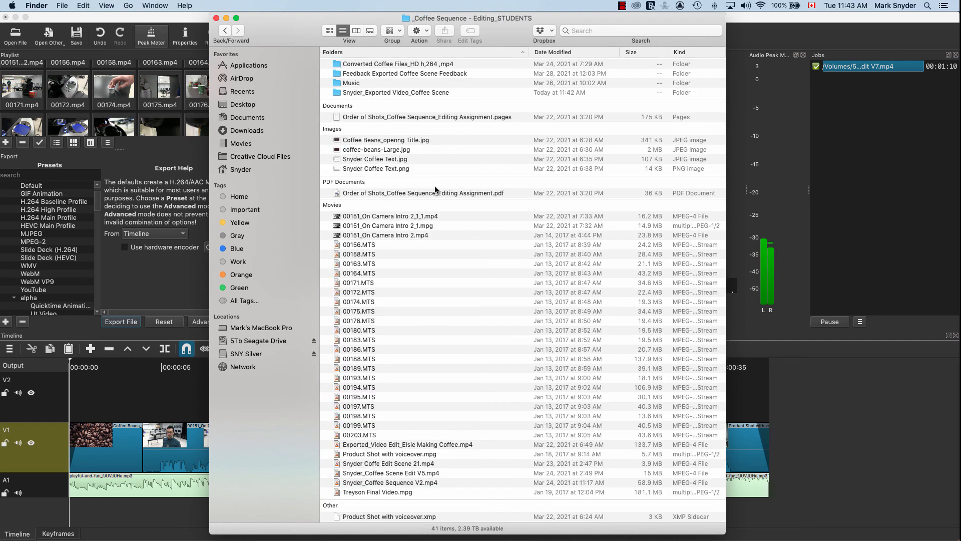
left_click(357, 93)
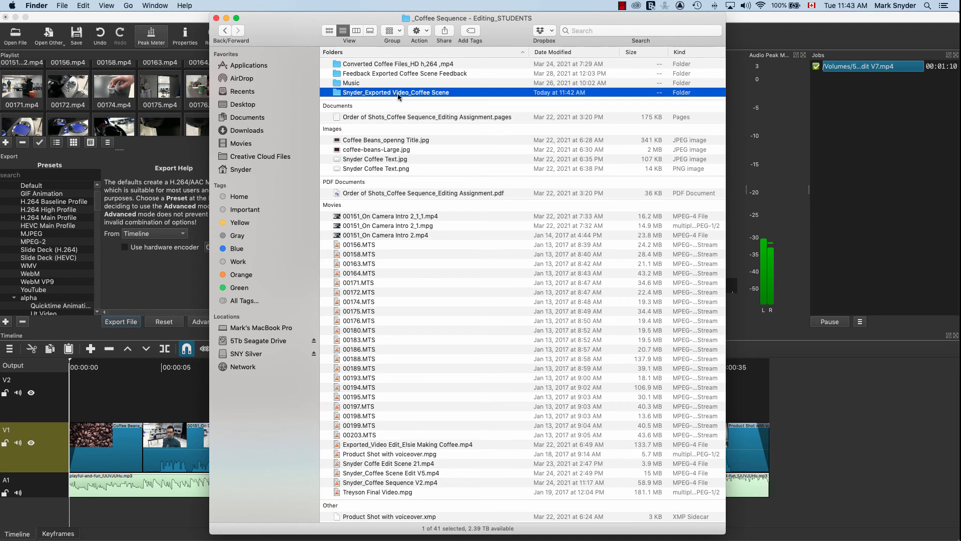
Open the new exported-video folder in Finder and shrink its window so the editing timeline is uncovered.
double_click(428, 93)
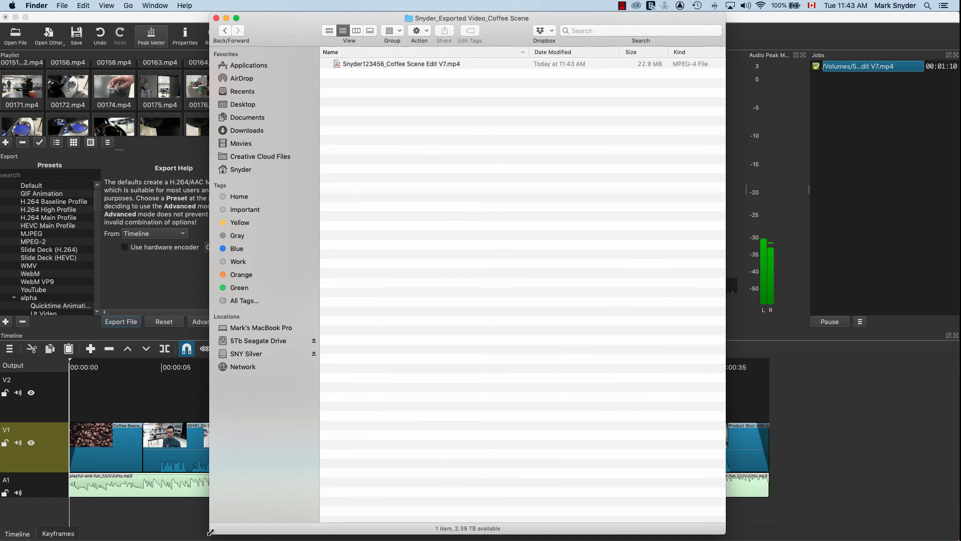
left_click_drag(209, 533, 180, 291)
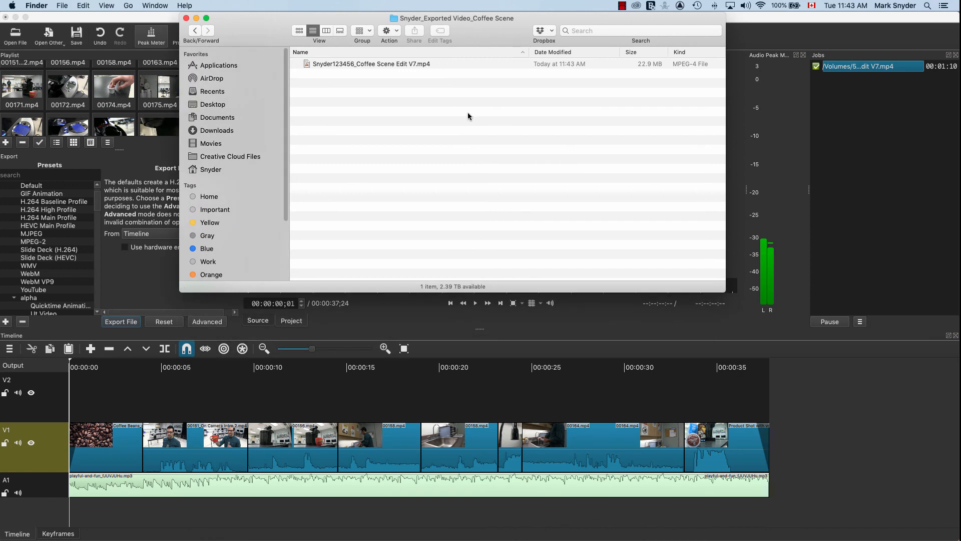
Play the exported Coffee Scene Edit V7 MP4 in VLC to check it, pause it, and close the player and the Finder window.
left_click(389, 64)
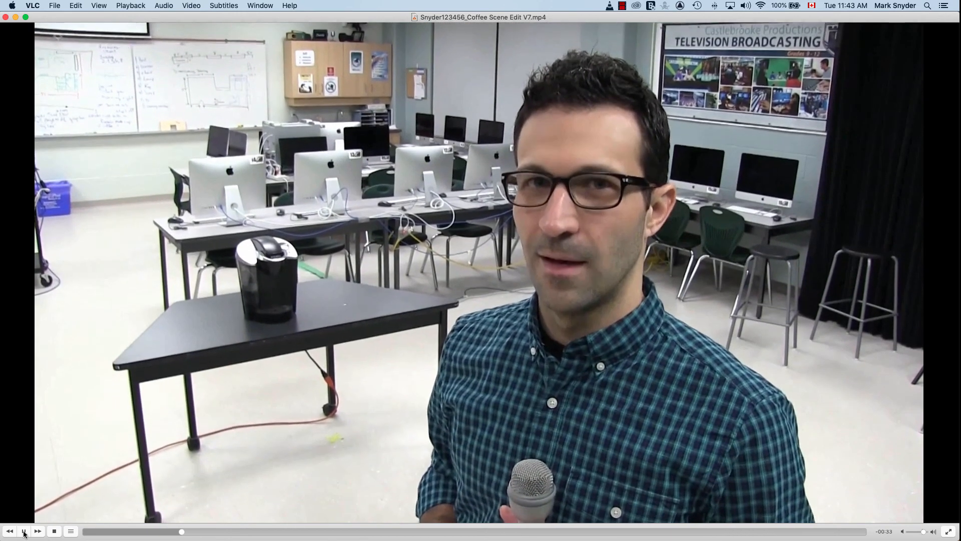
left_click(24, 532)
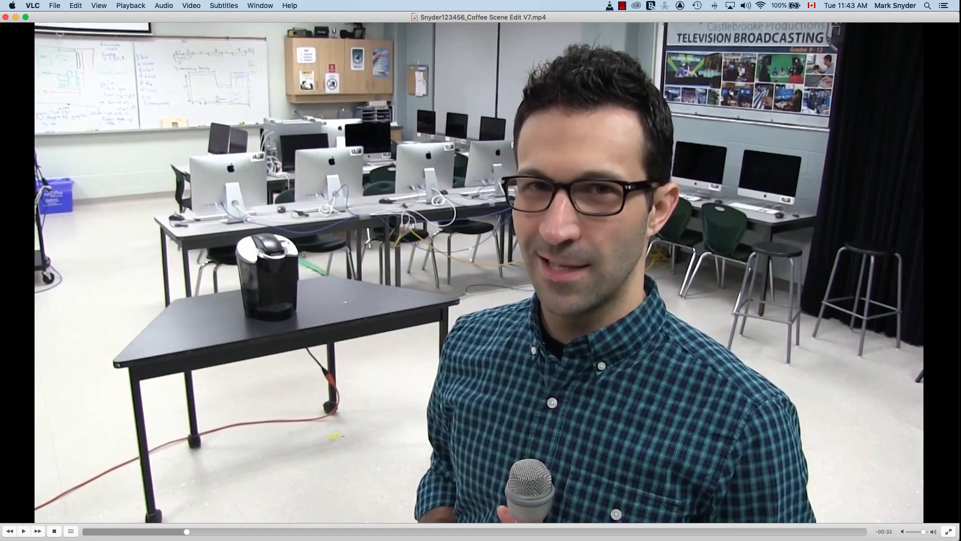
left_click(6, 17)
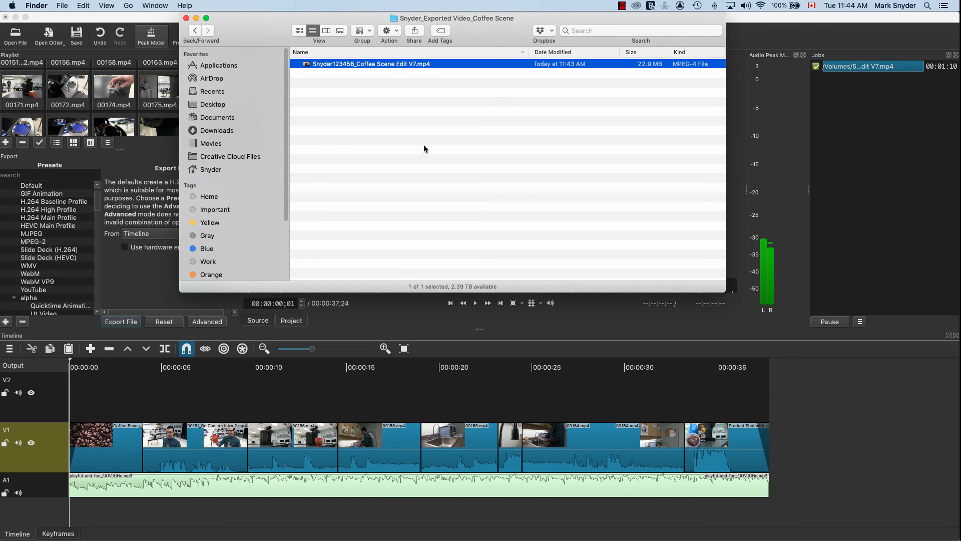
left_click(186, 19)
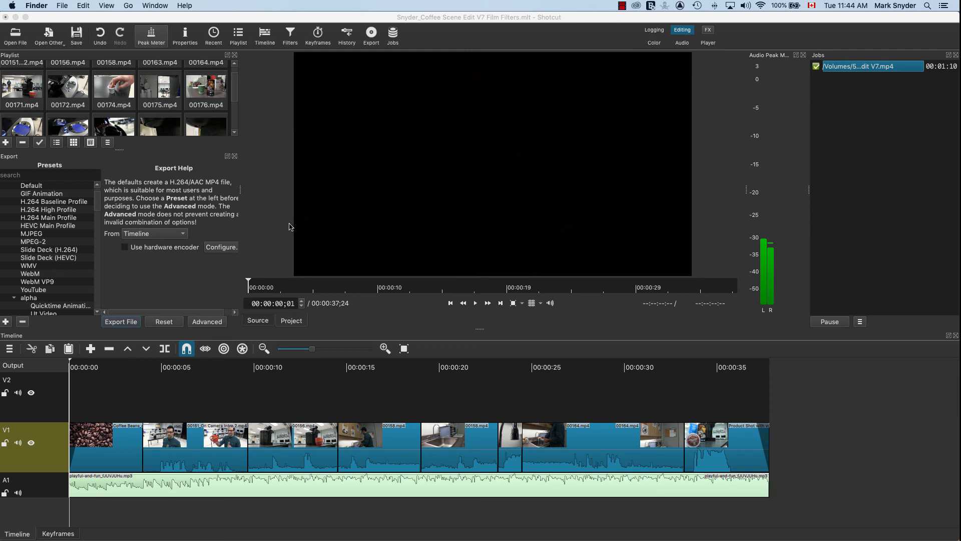
left_click(621, 6)
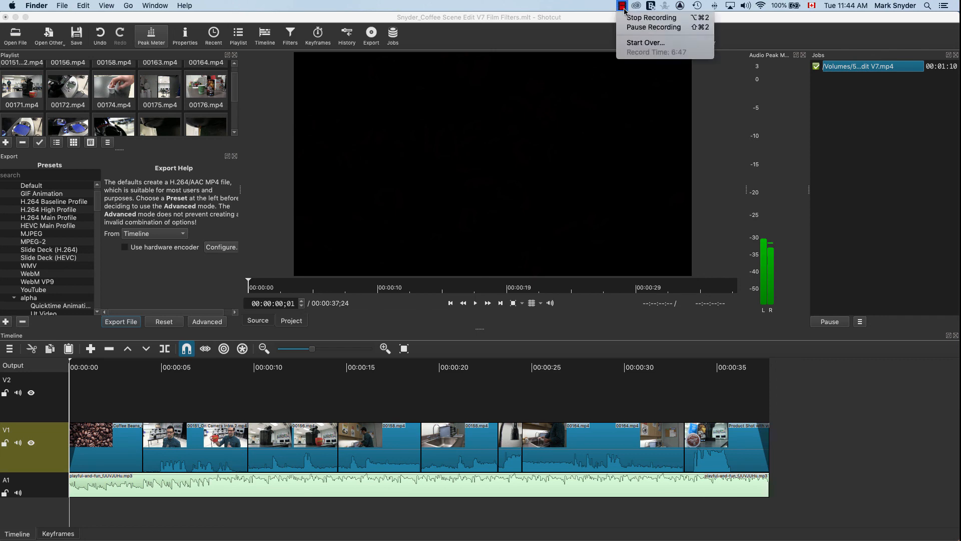